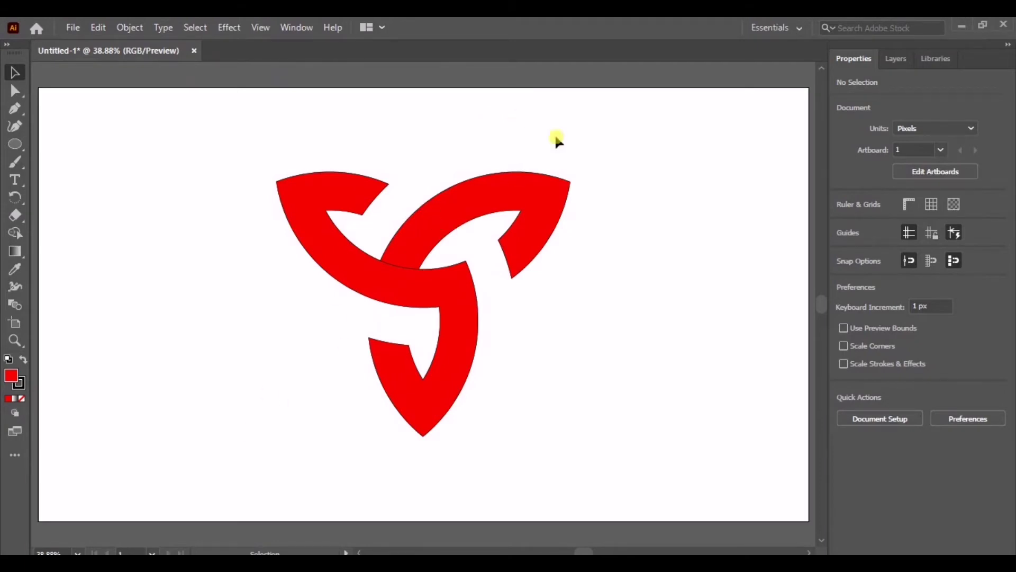
Marquee-select the finished red triquetra as a single path
left_click_drag(642, 137, 211, 425)
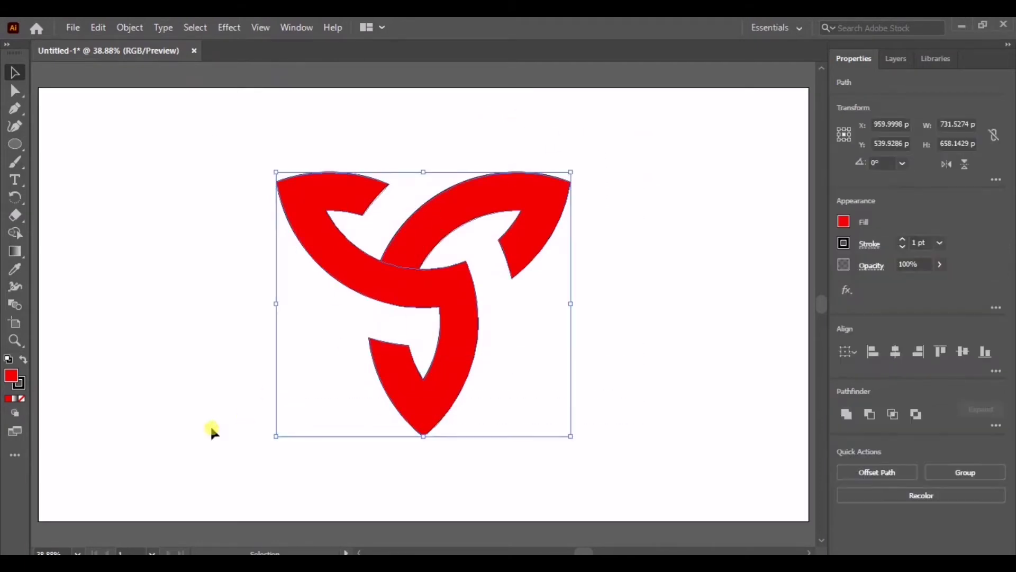
Delete the triquetra and draw a 530 px circle from the artboard centre with no fill
key("Delete")
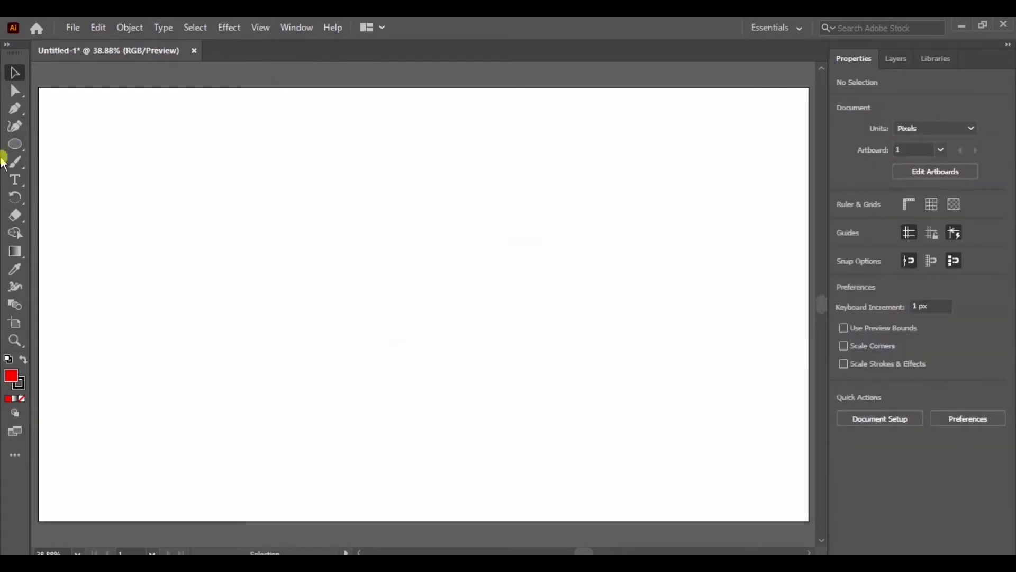
left_click(13, 144)
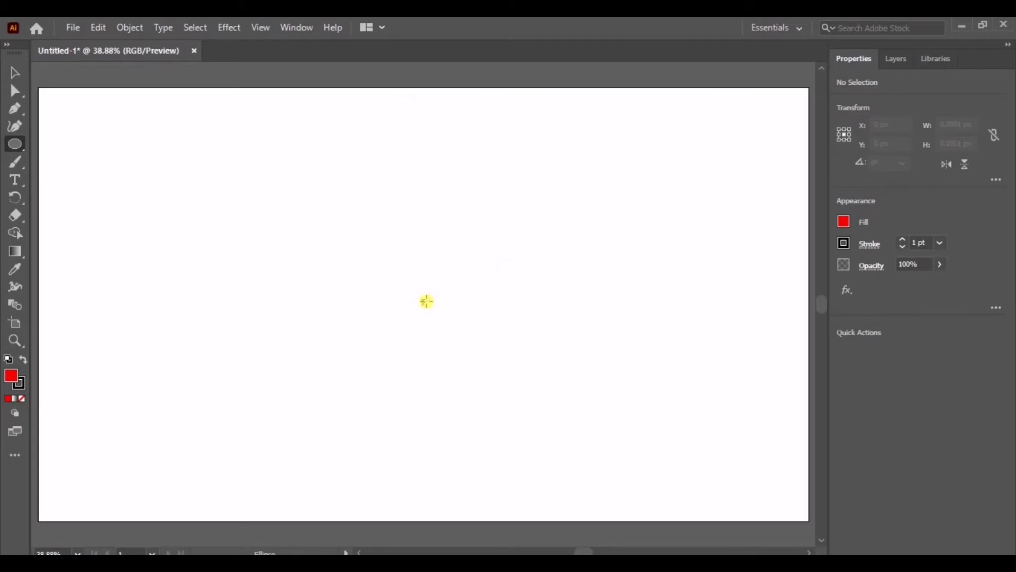
left_click_drag(425, 305, 316, 234)
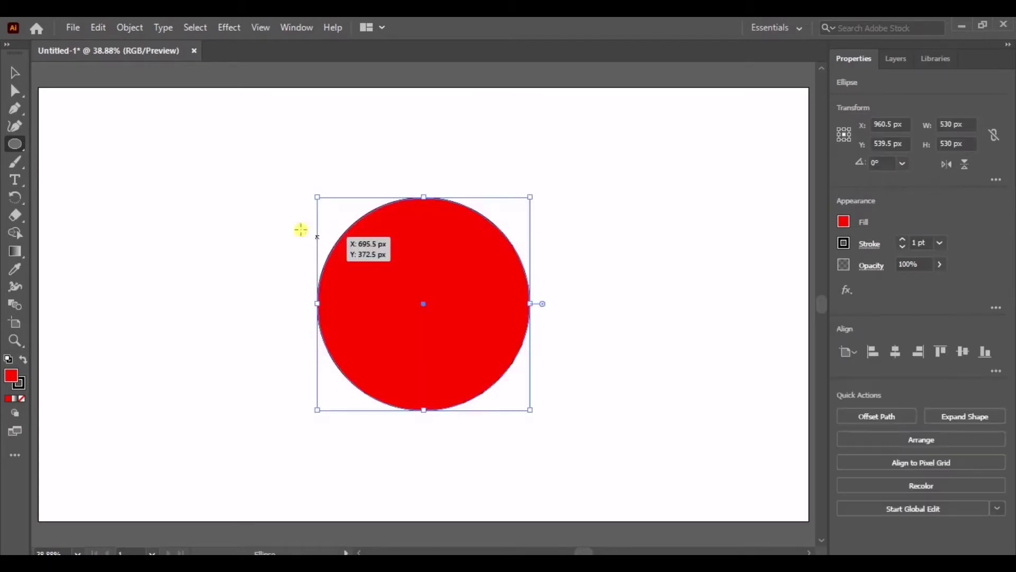
left_click(13, 71)
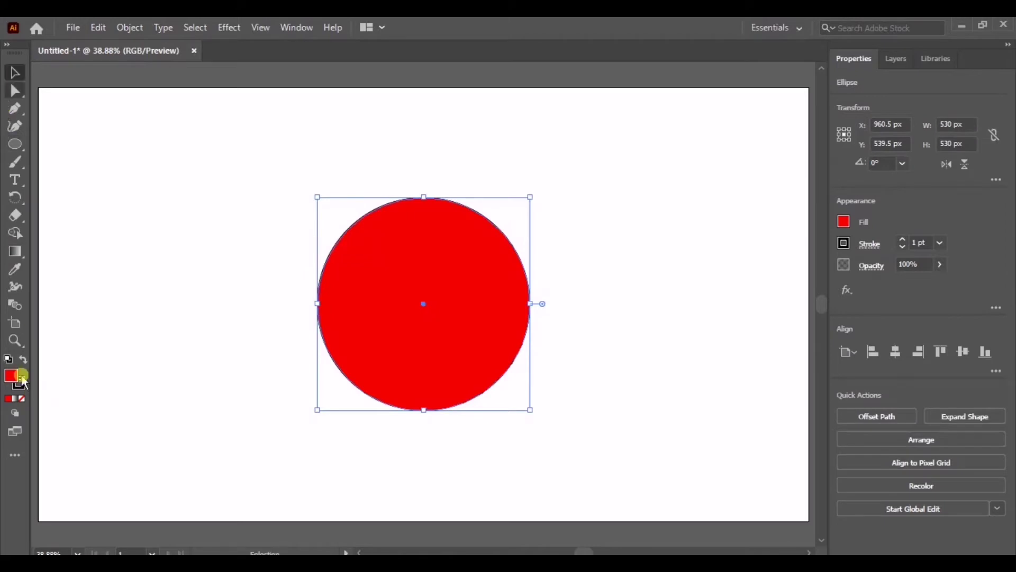
left_click(23, 399)
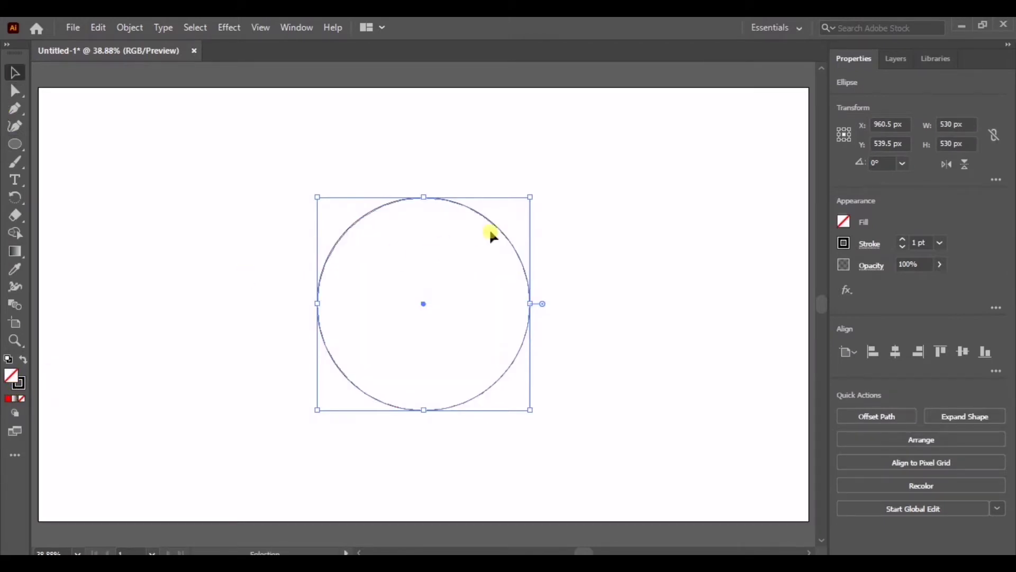
Copy the circle, Paste in Front, and shrink the copy to about 96 px around its centre
left_click(100, 27)
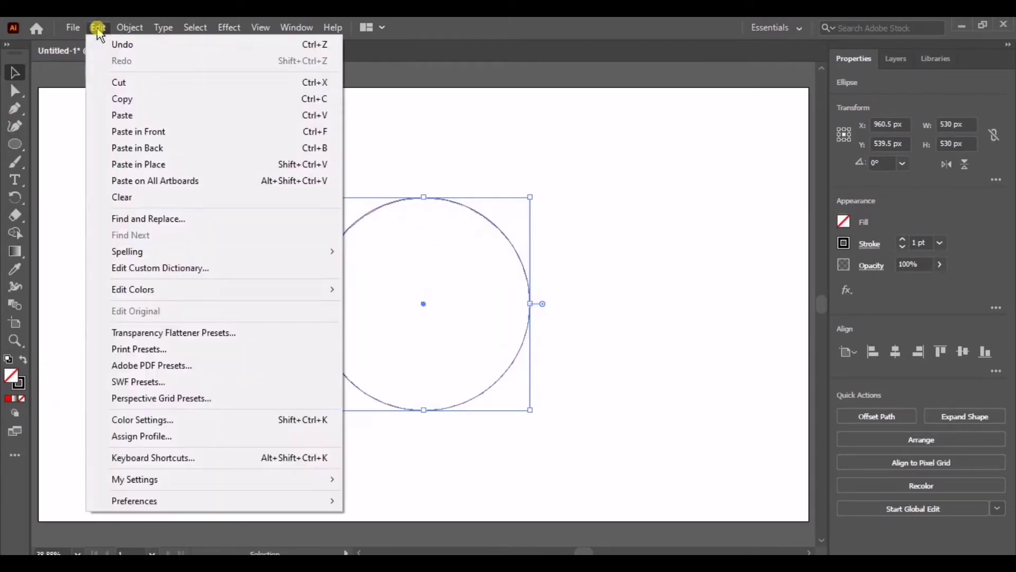
left_click(179, 101)
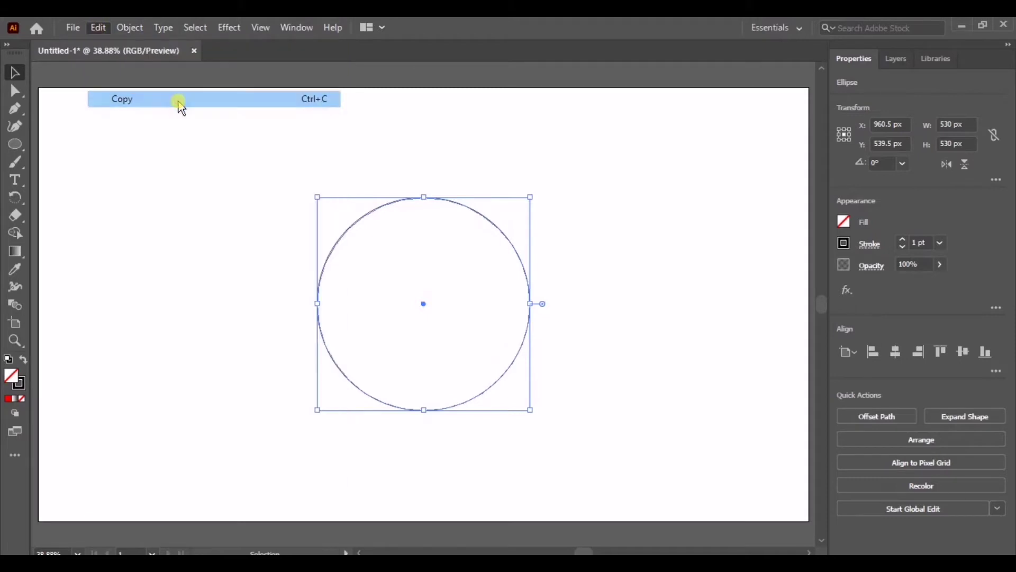
left_click(99, 28)
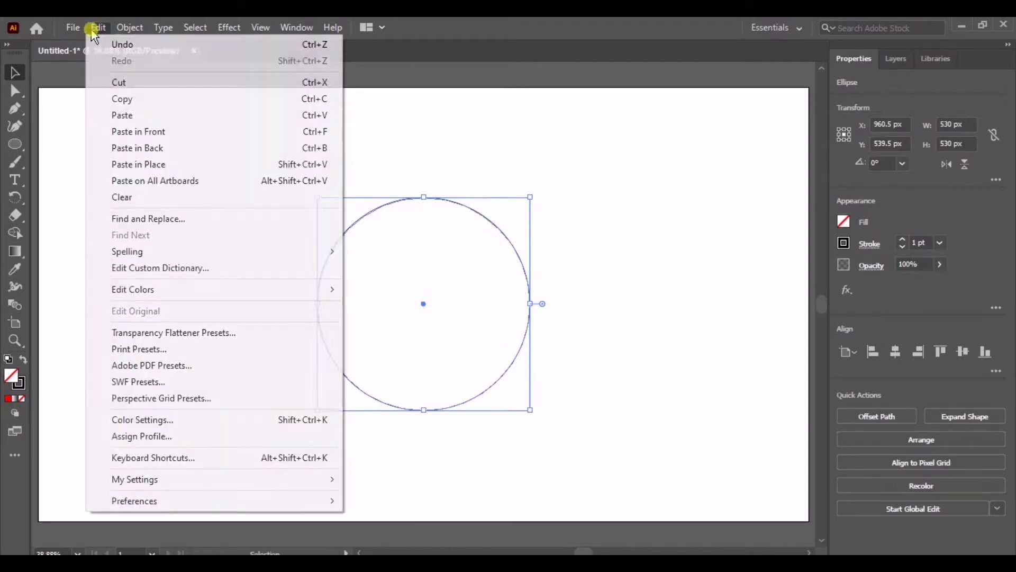
left_click(201, 133)
left_click_drag(530, 409, 444, 324)
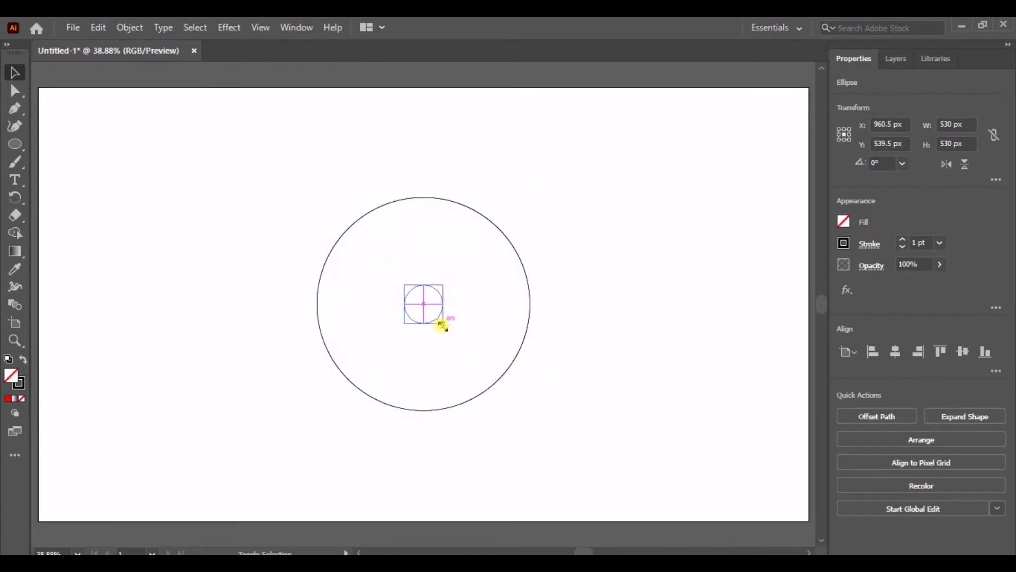
left_click_drag(594, 194, 360, 384)
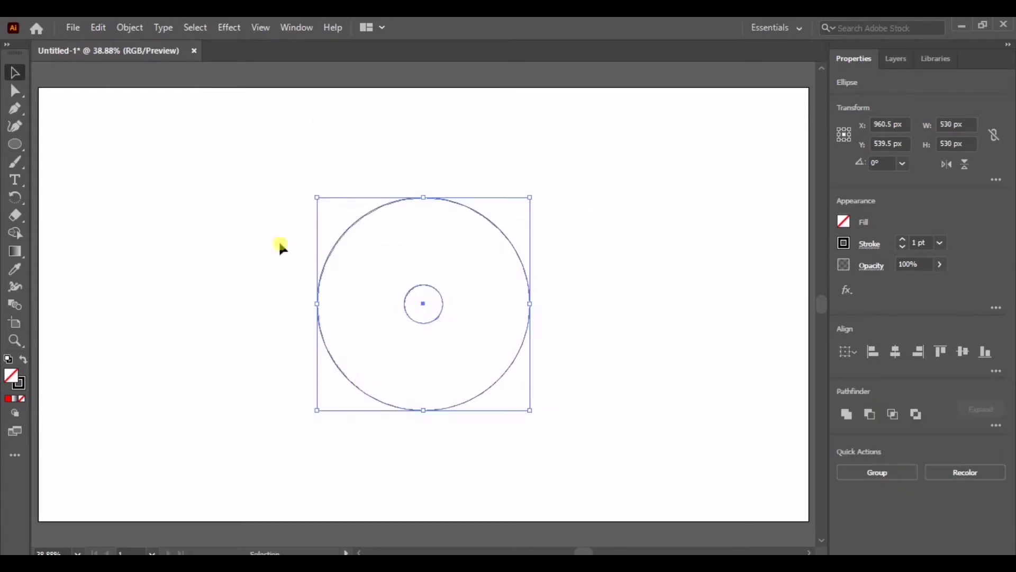
Set Blend Options to Specified Steps 3 with Align to Path orientation
left_click(126, 29)
mouse_move(186, 427)
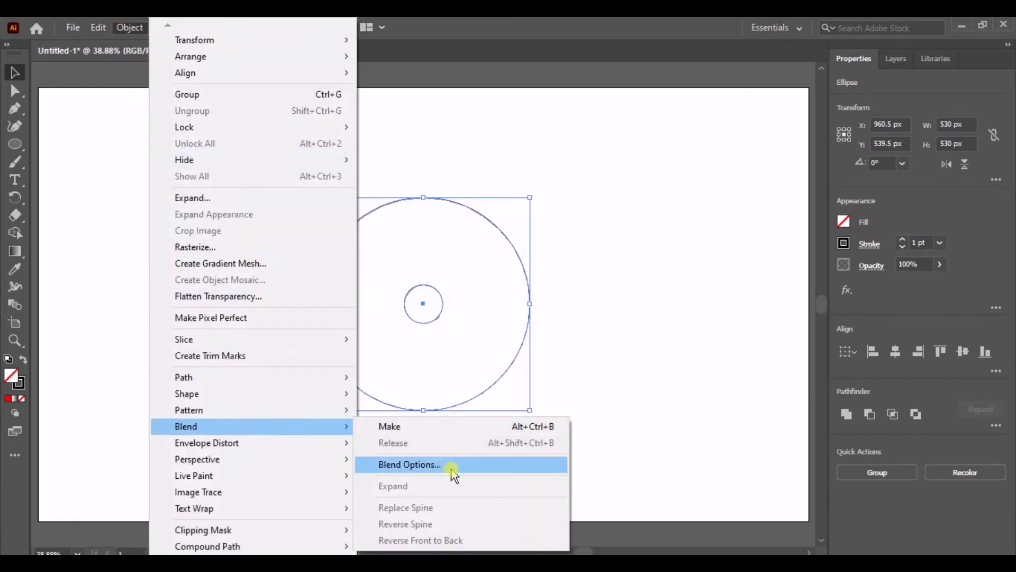
left_click(455, 469)
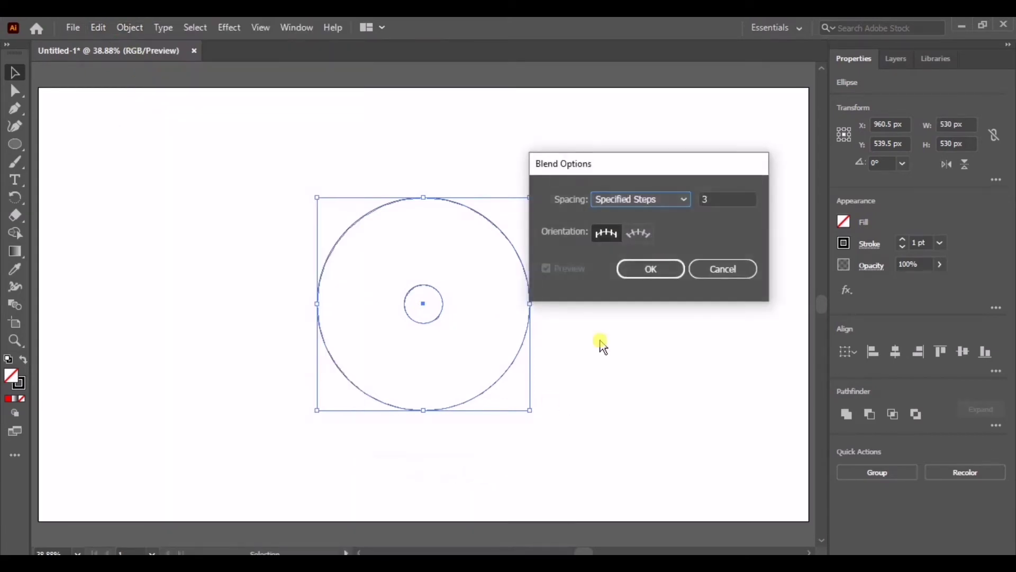
left_click(675, 200)
left_click(652, 231)
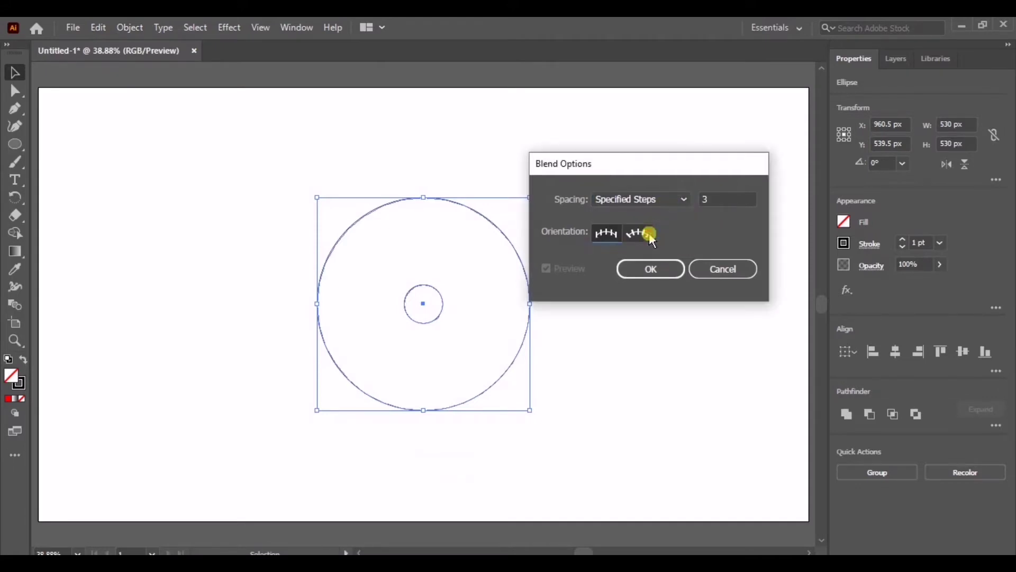
left_click(709, 199)
left_click(652, 268)
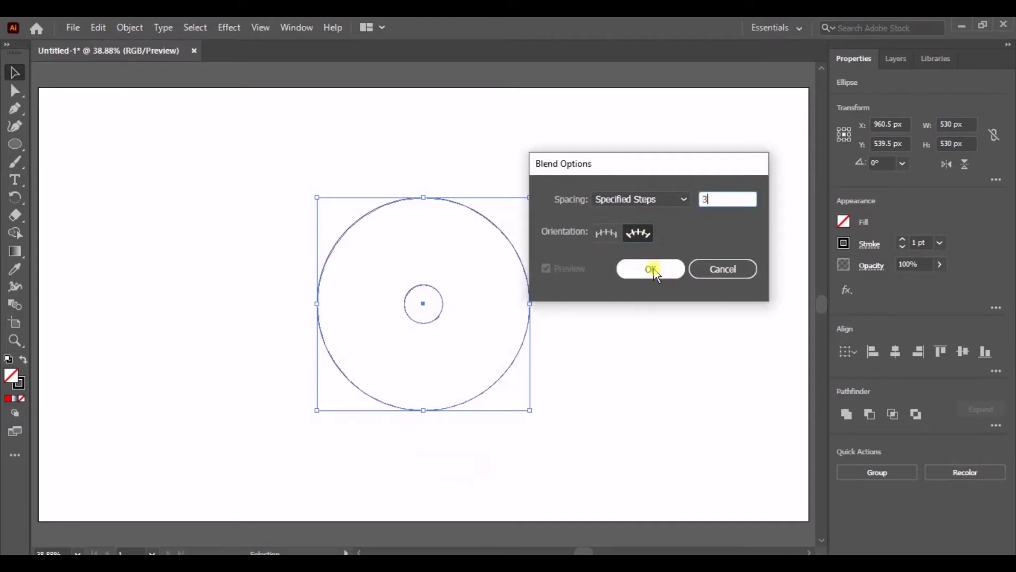
Make the blend between the two circles and hide the bounding box
left_click(130, 27)
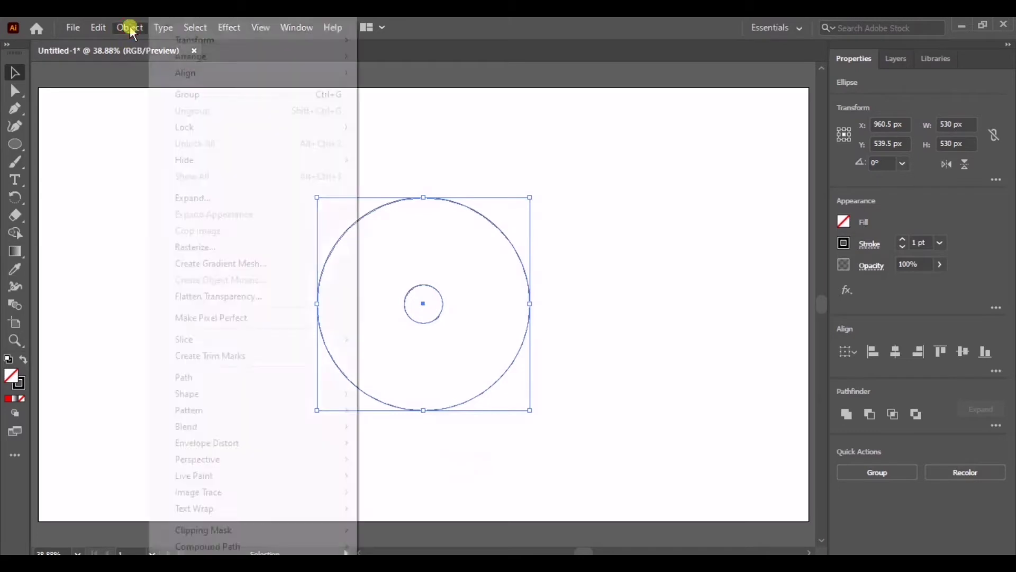
mouse_move(186, 427)
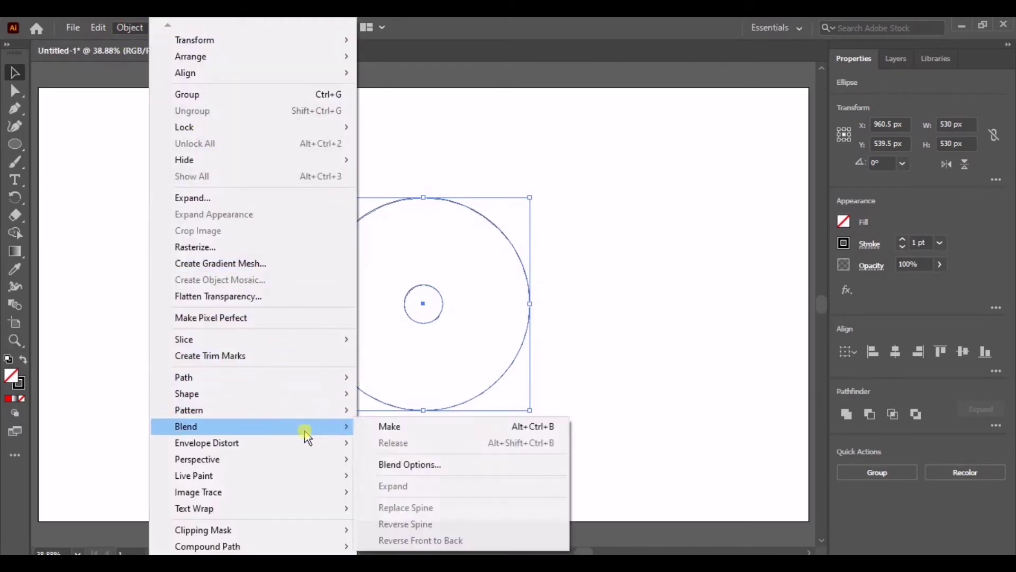
left_click(464, 427)
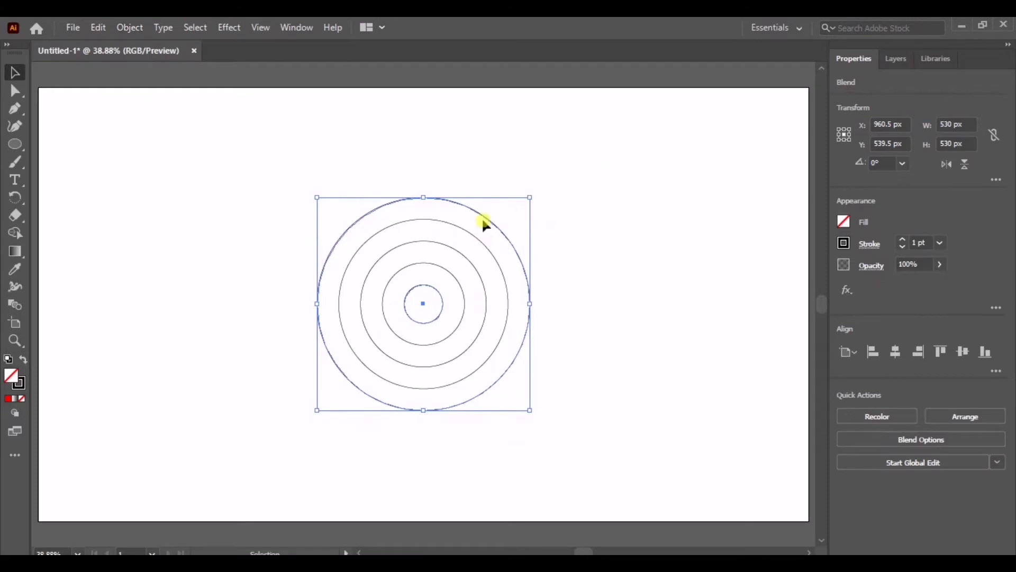
key("ctrl+shift+b")
Expand the concentric-ring blend with Object, Fill and Stroke kept checked
left_click(459, 255)
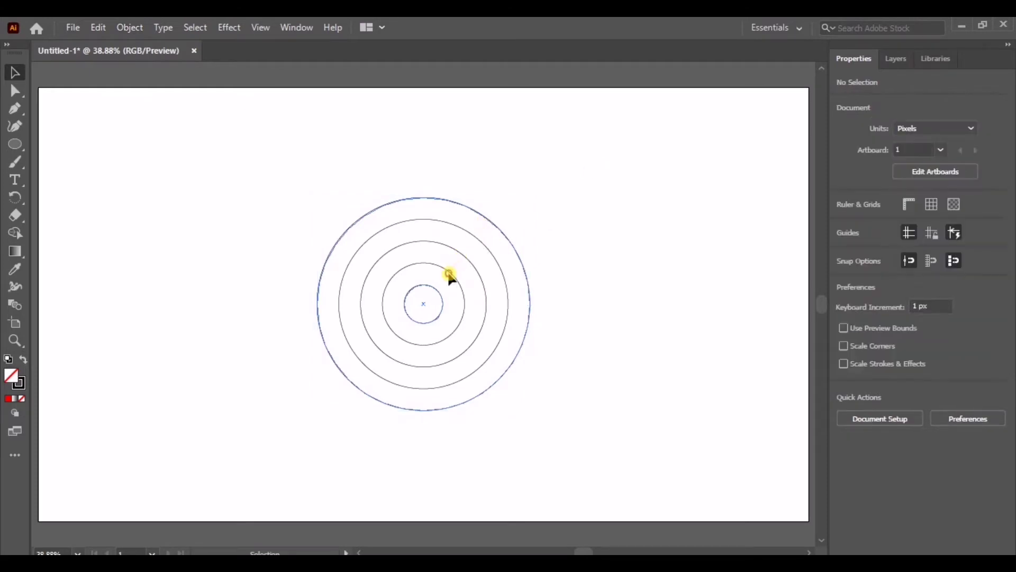
left_click(436, 289)
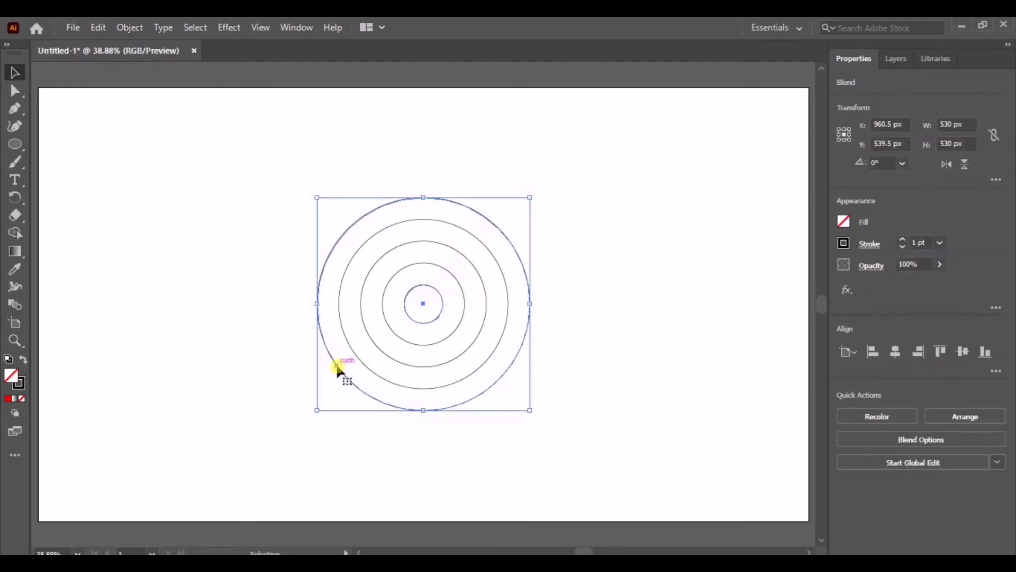
left_click(132, 31)
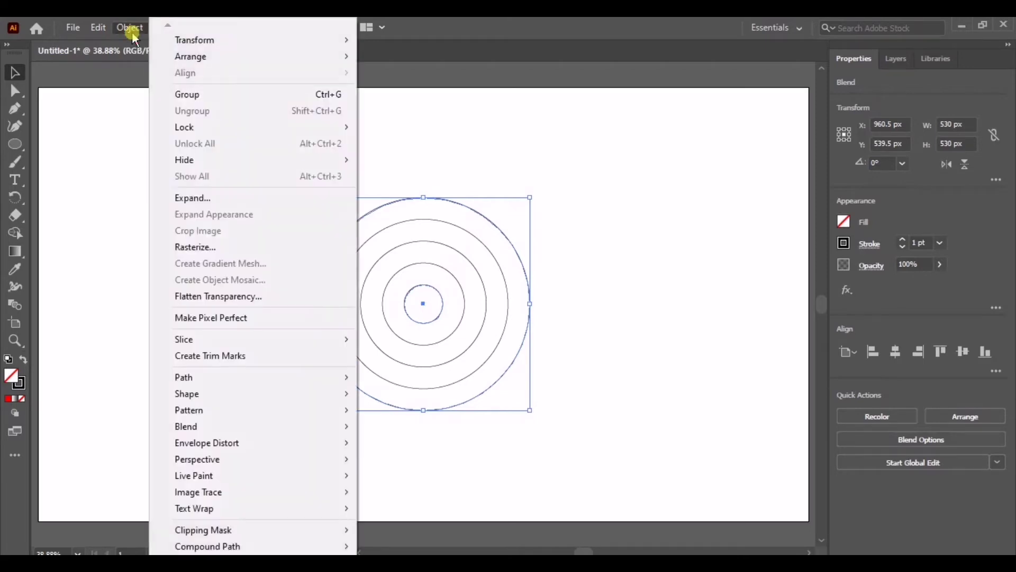
left_click(235, 200)
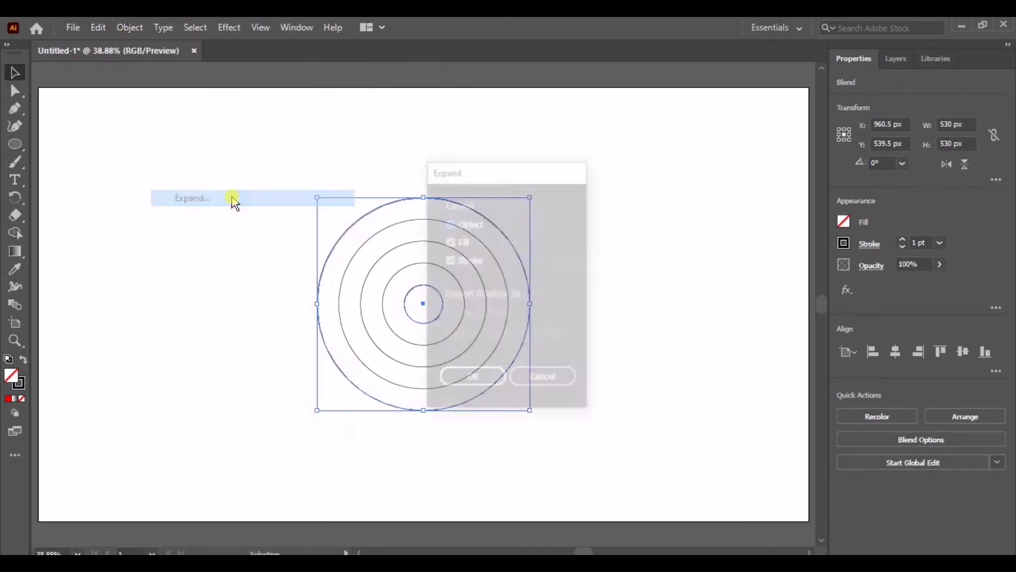
left_click(497, 383)
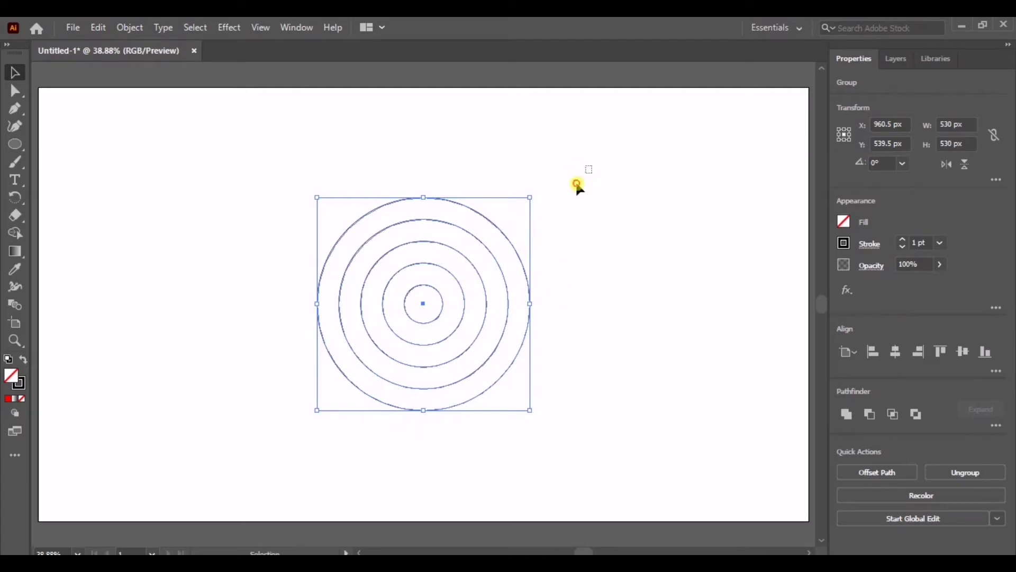
Select the expanded circle group and check it sits at the artboard centre
left_click_drag(578, 185, 381, 412)
left_click_drag(423, 305, 427, 306)
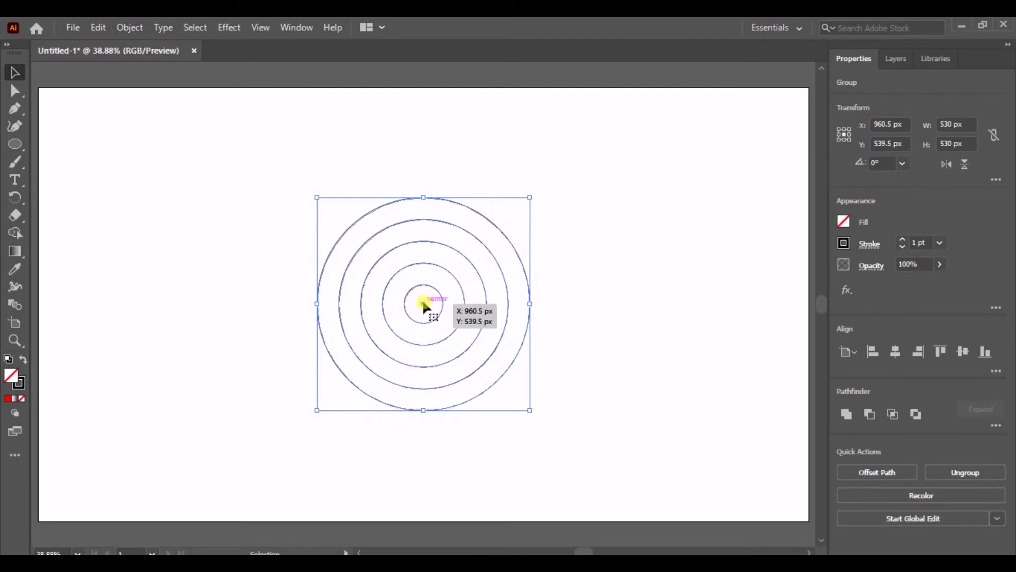
left_click(98, 28)
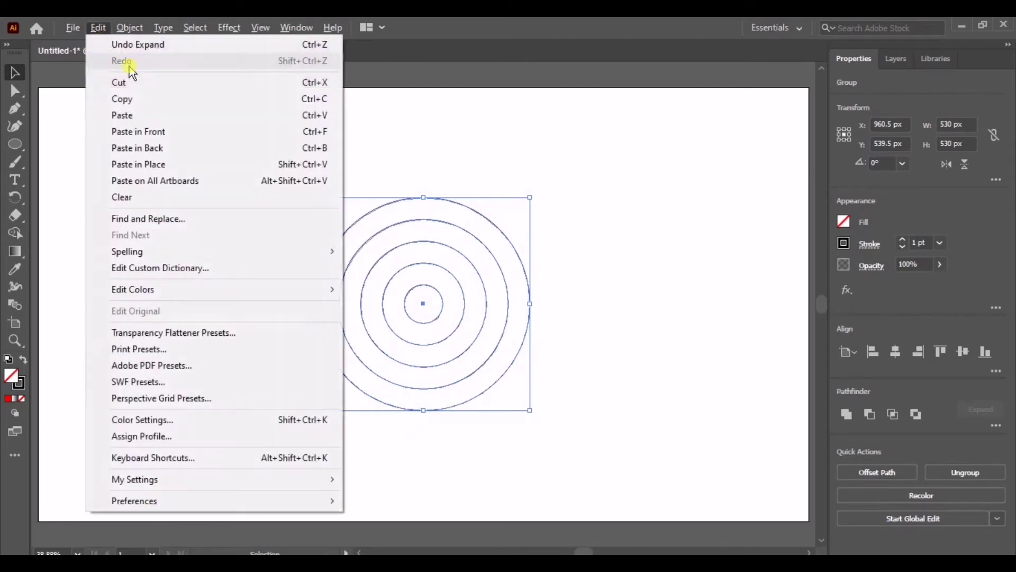
left_click(130, 28)
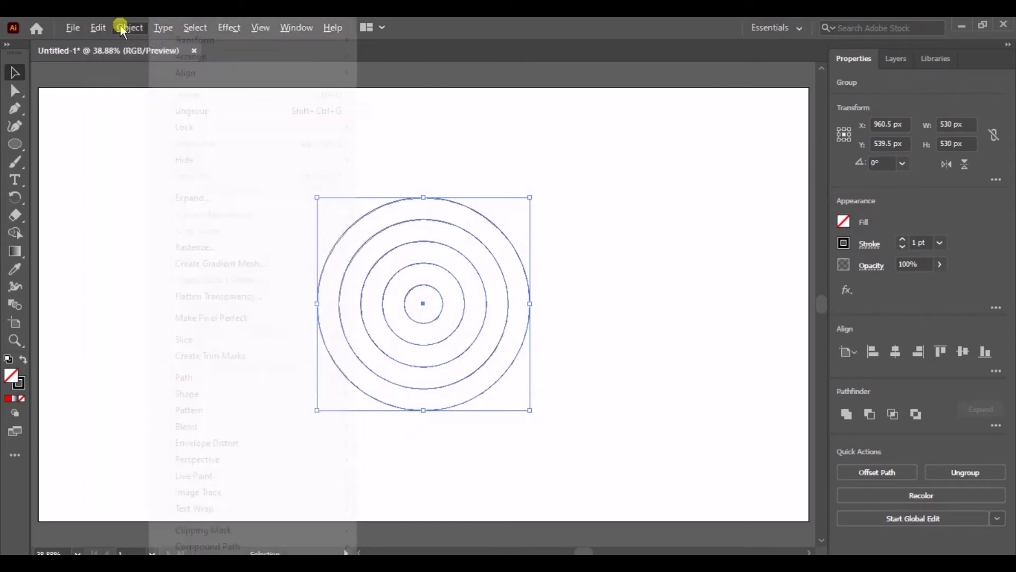
right_click(474, 235)
Copy the selected circle group and Paste in Front over the original
mouse_move(600, 149)
left_mouse_down()
mouse_move(399, 331)
mouse_move(411, 314)
left_mouse_up()
right_click(420, 248)
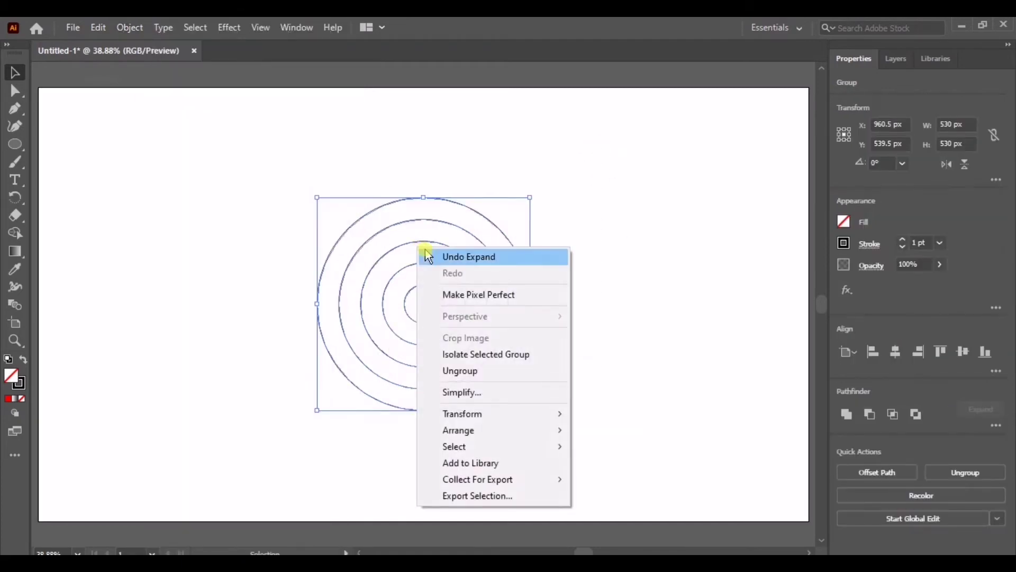
left_click(99, 28)
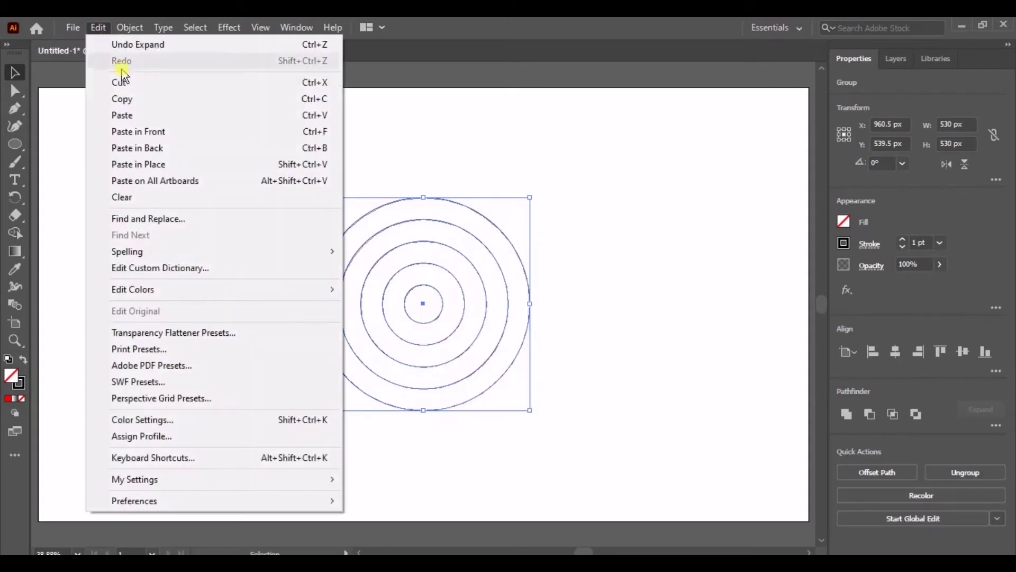
left_click(159, 99)
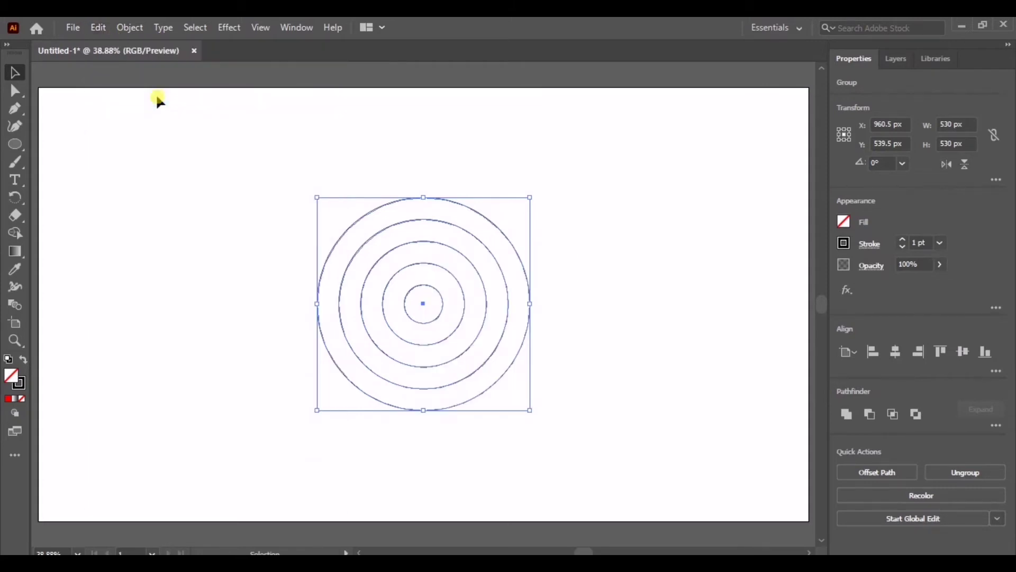
left_click(101, 29)
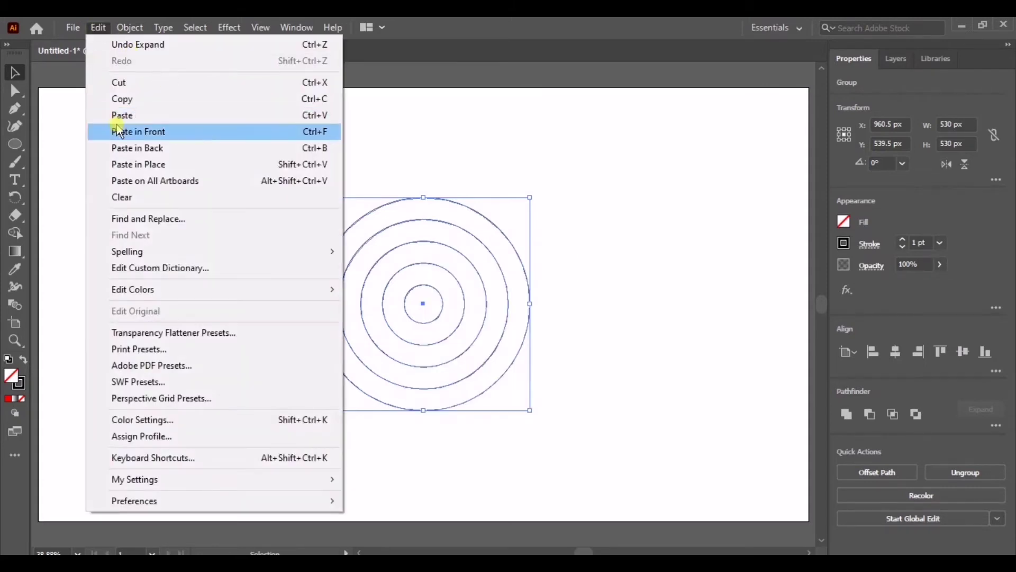
left_click(168, 133)
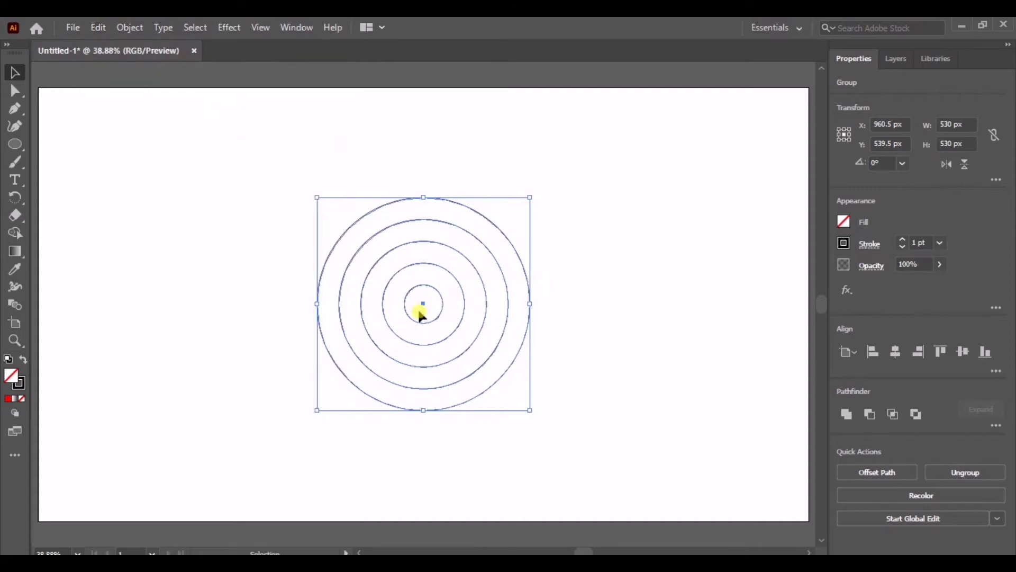
Move the copy right, paste a third circle set and place it above between them
left_click_drag(423, 304, 530, 302)
left_click(100, 28)
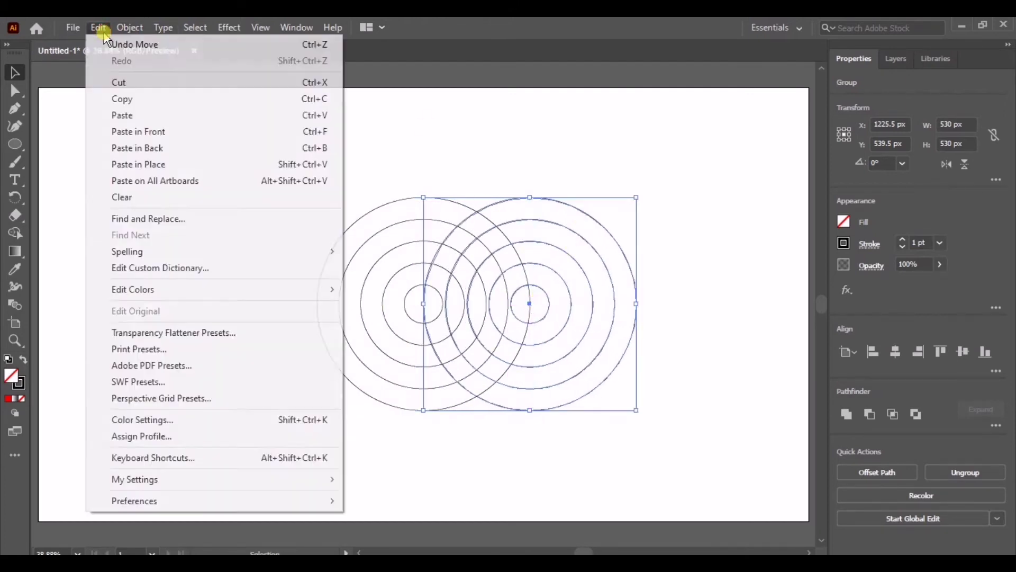
left_click(221, 136)
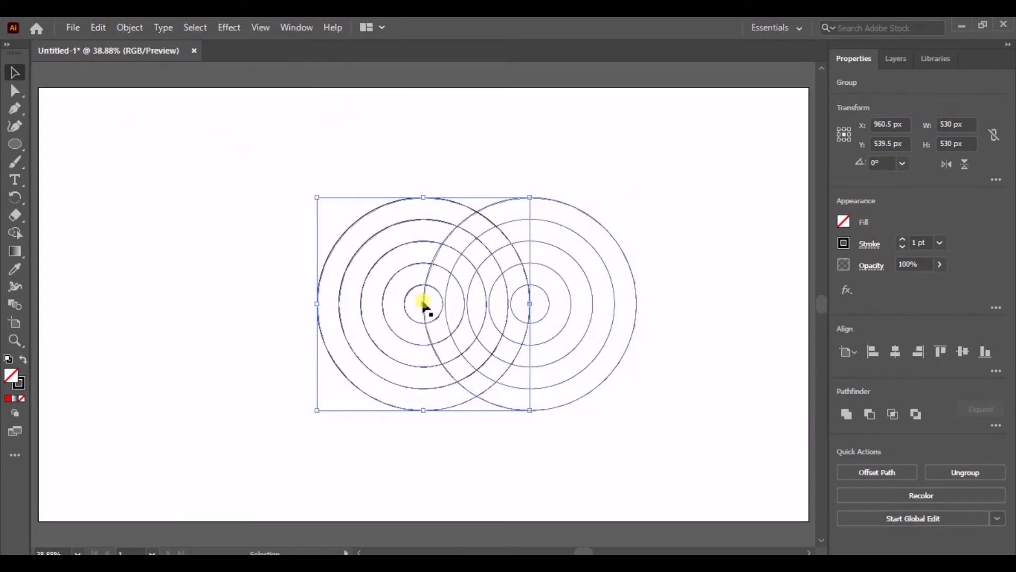
left_click_drag(423, 305, 483, 211)
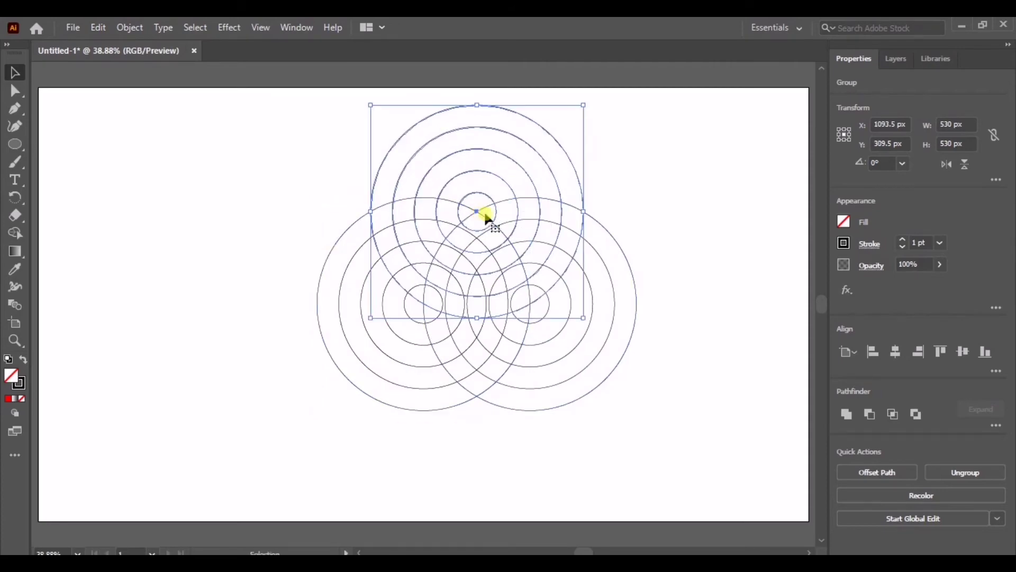
Select all three circle sets, move them toward the artboard centre and reselect them
left_click_drag(686, 156, 381, 339)
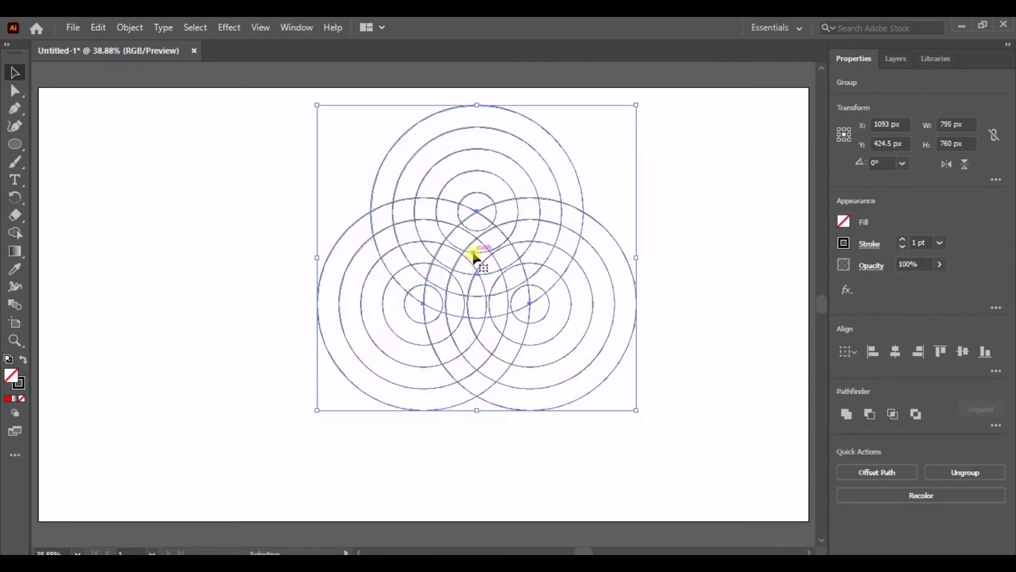
left_click_drag(475, 257, 408, 294)
left_click(152, 284)
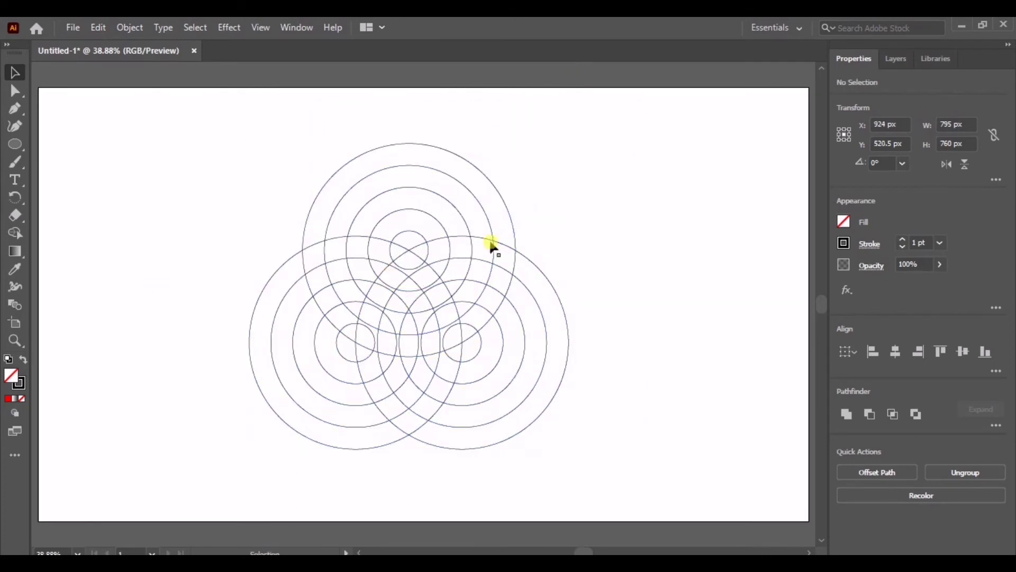
left_click_drag(606, 201, 288, 471)
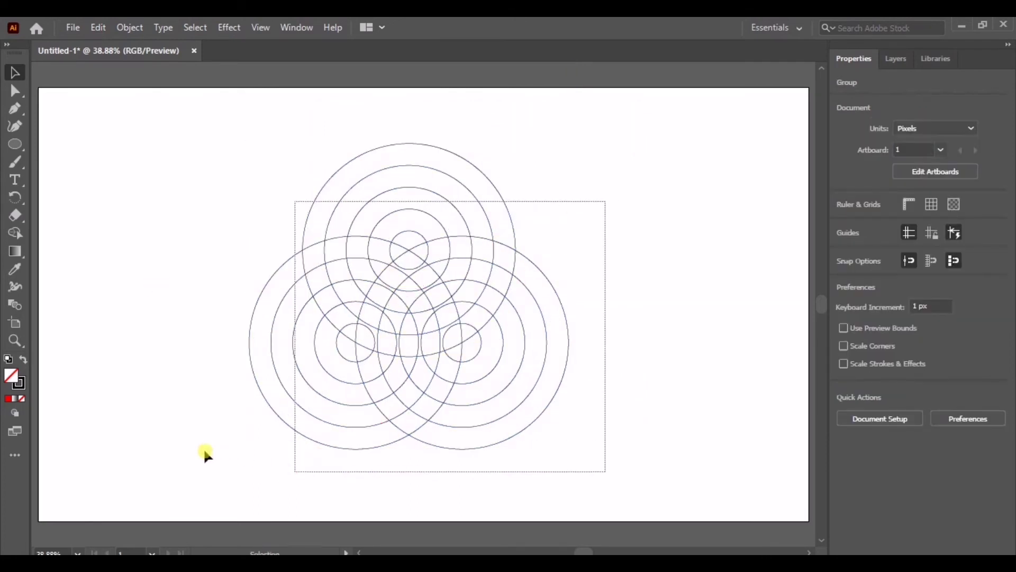
left_click(720, 137)
mouse_move(662, 113)
left_mouse_down()
mouse_move(265, 486)
mouse_move(236, 474)
left_mouse_up()
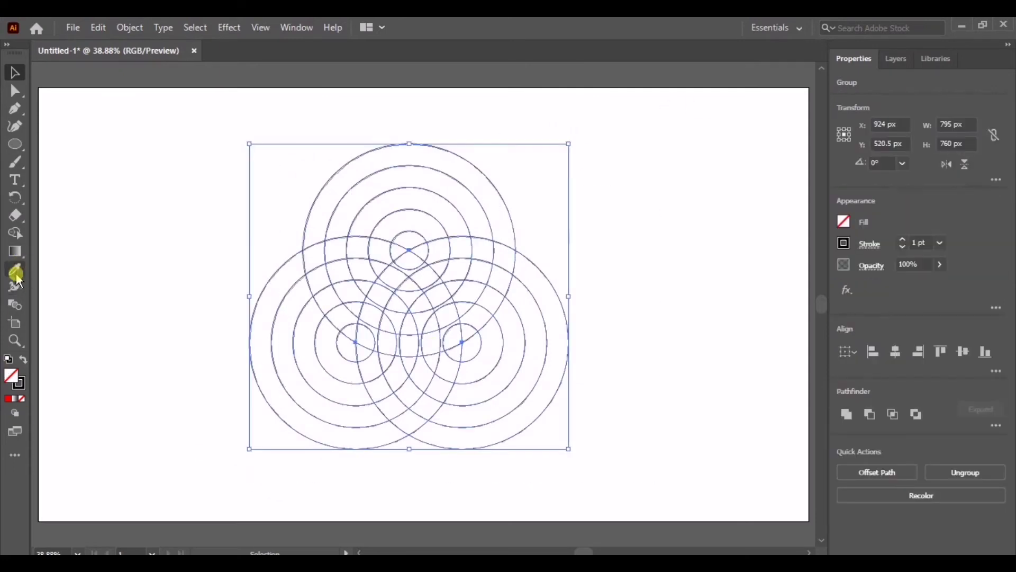
Choose the Shape Builder tool and set the fill to red F90000
left_click(14, 233)
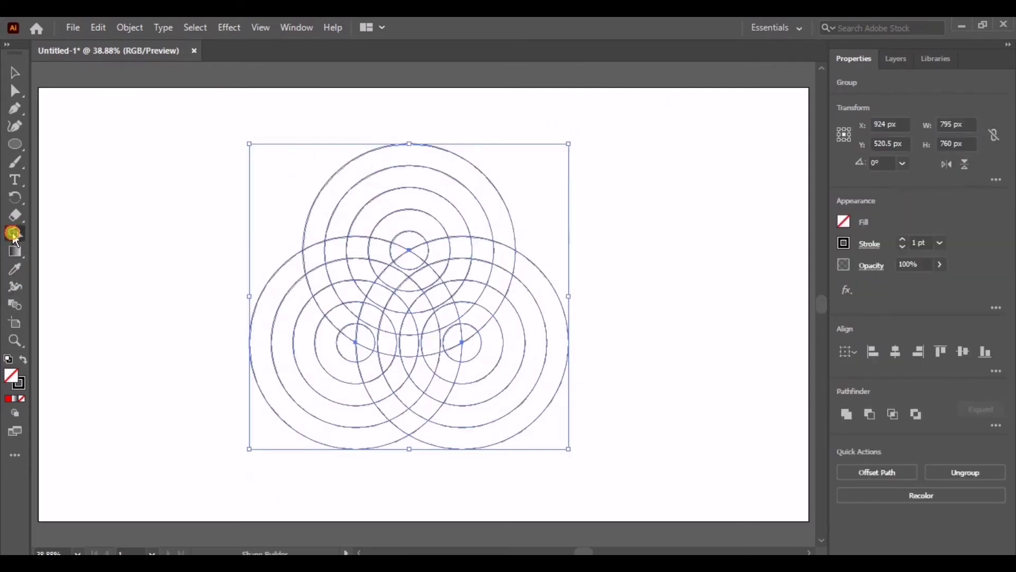
double_click(13, 377)
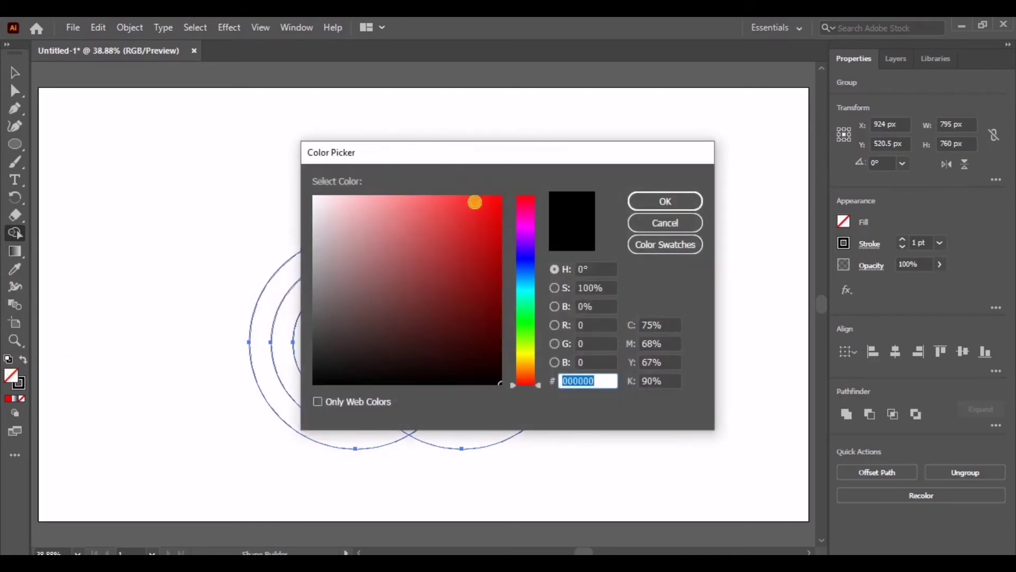
left_click_drag(475, 201, 500, 200)
left_click(681, 202)
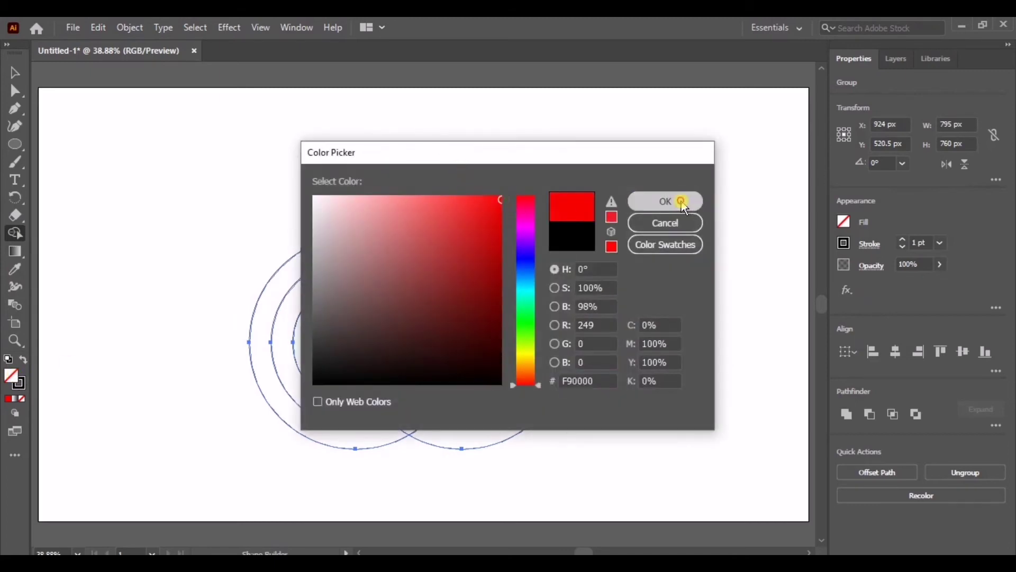
Merge the interlacing ring bands into one red triquetra shape
mouse_move(463, 310)
left_mouse_down()
mouse_move(421, 291)
mouse_move(402, 304)
left_mouse_up()
mouse_move(377, 270)
left_mouse_down()
mouse_move(336, 274)
mouse_move(348, 300)
mouse_move(401, 328)
mouse_move(432, 320)
left_mouse_up()
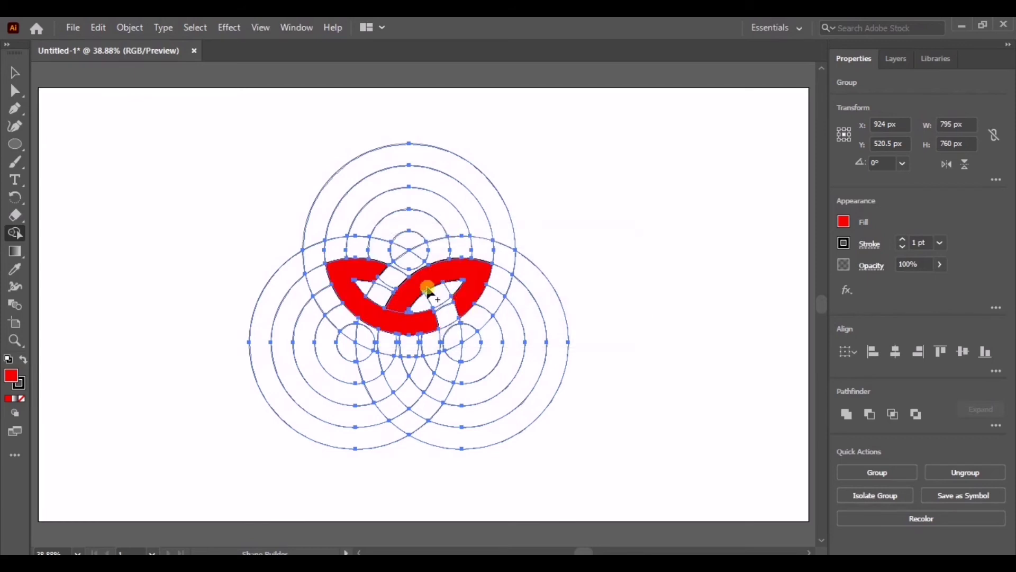
mouse_move(405, 296)
left_mouse_down()
mouse_move(395, 323)
mouse_move(435, 331)
mouse_move(426, 375)
mouse_move(387, 364)
left_mouse_up()
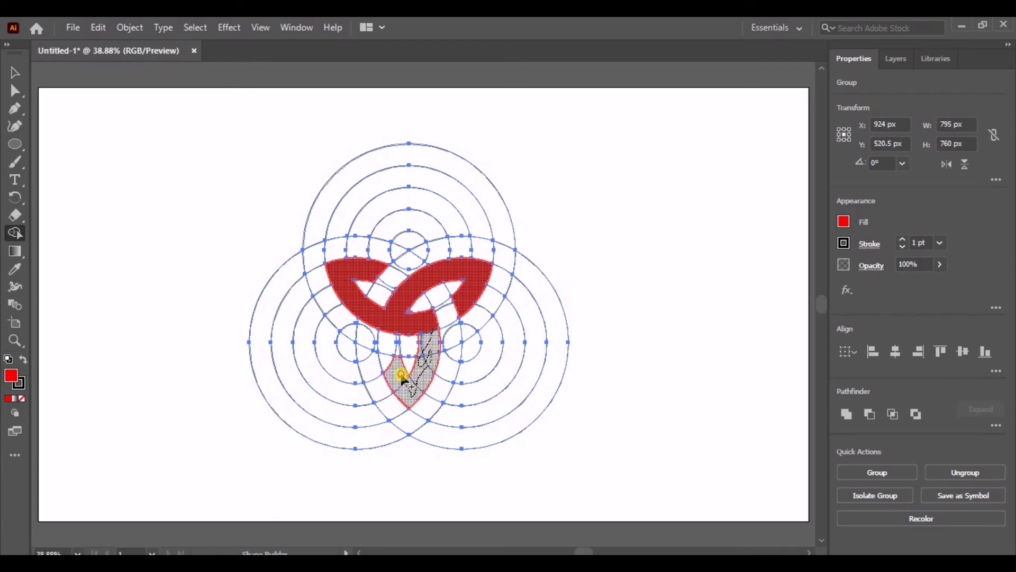
left_click_drag(387, 365, 387, 364)
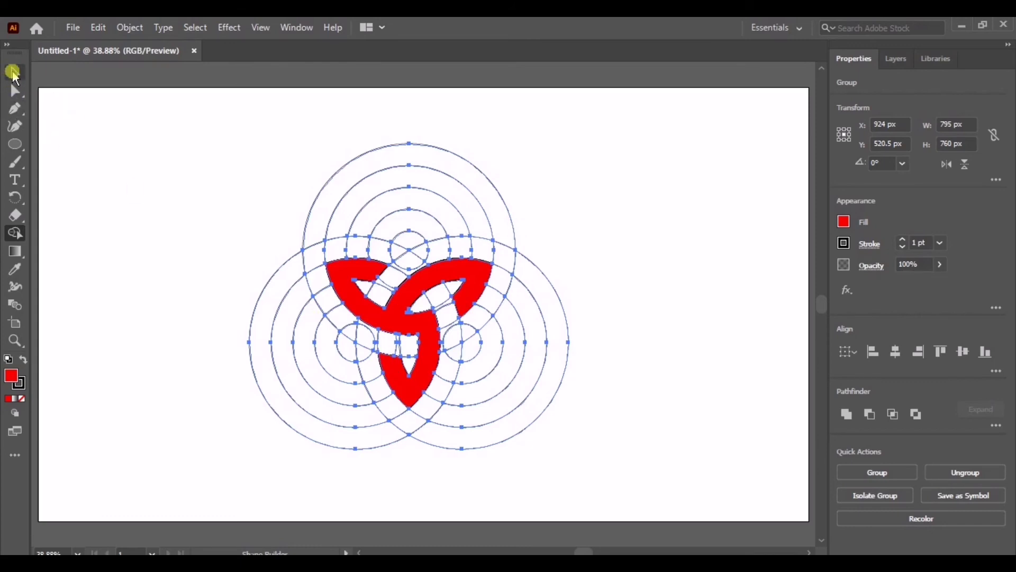
left_click(14, 73)
Ungroup, move the red triquetra aside and delete all the guide circles
left_click(396, 327)
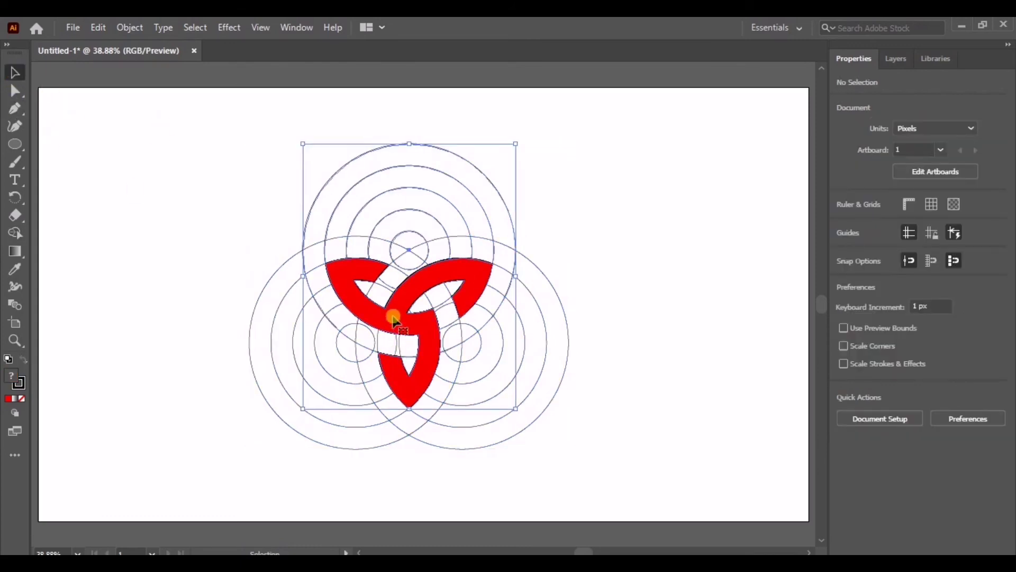
right_click(394, 319)
left_click(453, 182)
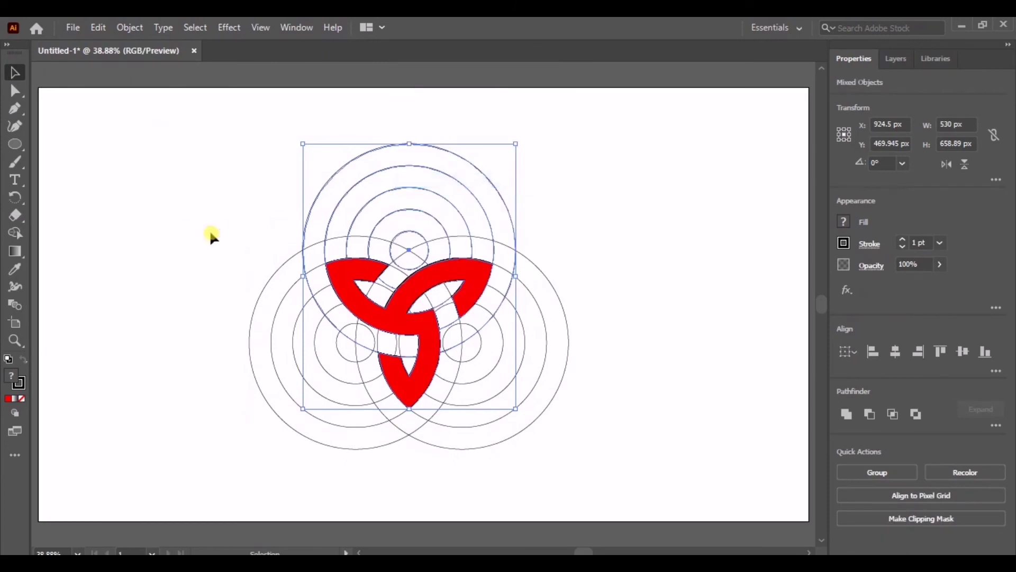
left_click(210, 232)
left_click(386, 318)
left_click_drag(385, 317, 695, 297)
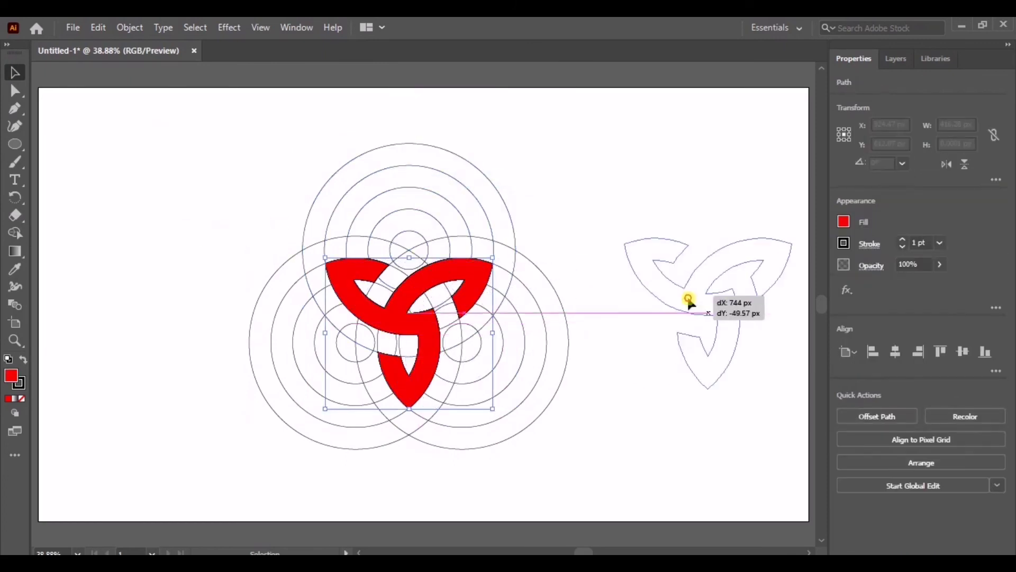
left_click_drag(577, 171, 220, 474)
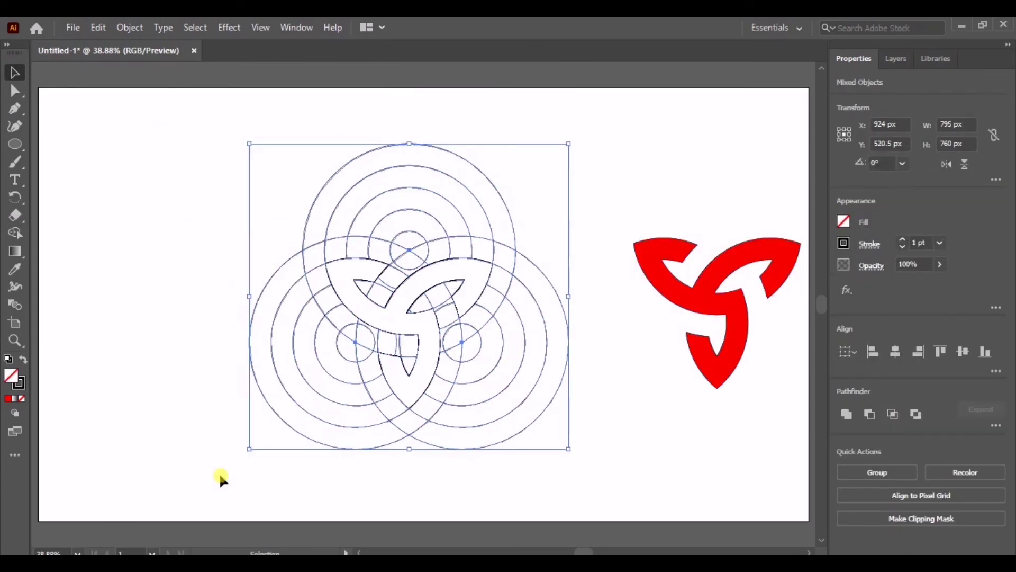
key("Delete")
Move the triquetra back to the artboard centre and enlarge it by its corner
left_click_drag(699, 316, 419, 311)
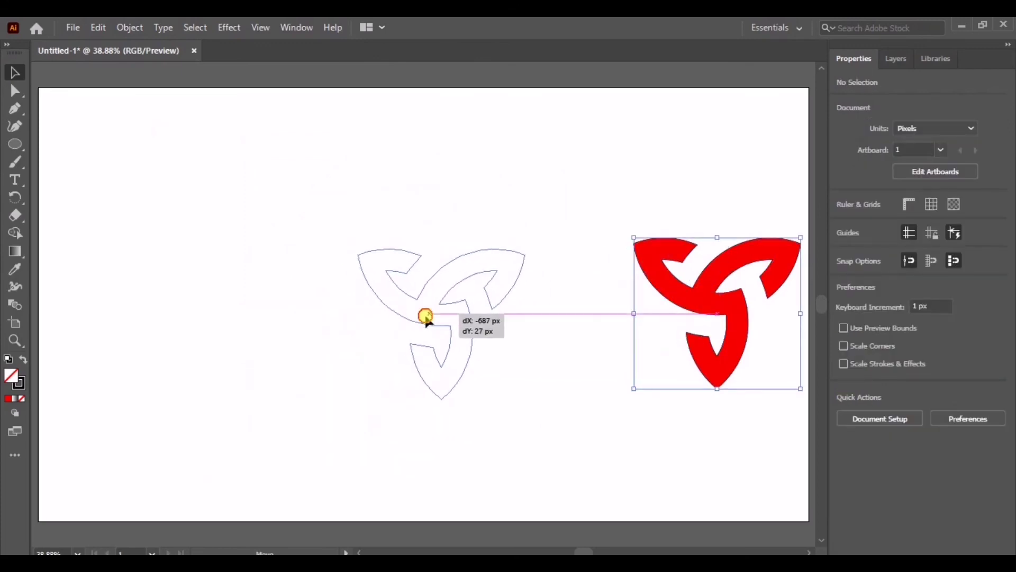
left_click_drag(420, 311, 435, 342)
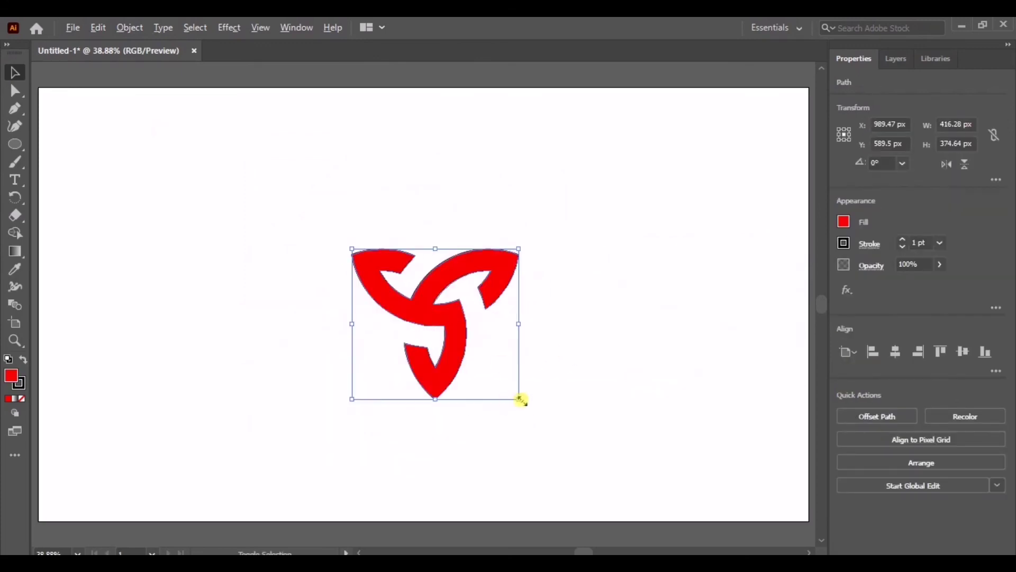
left_click_drag(518, 399, 680, 457)
left_click(679, 266)
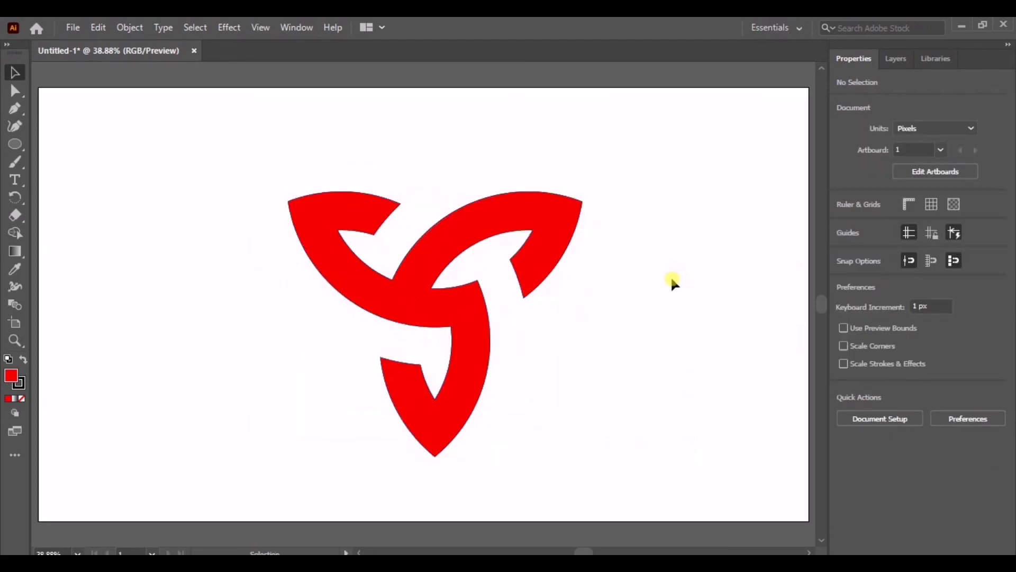